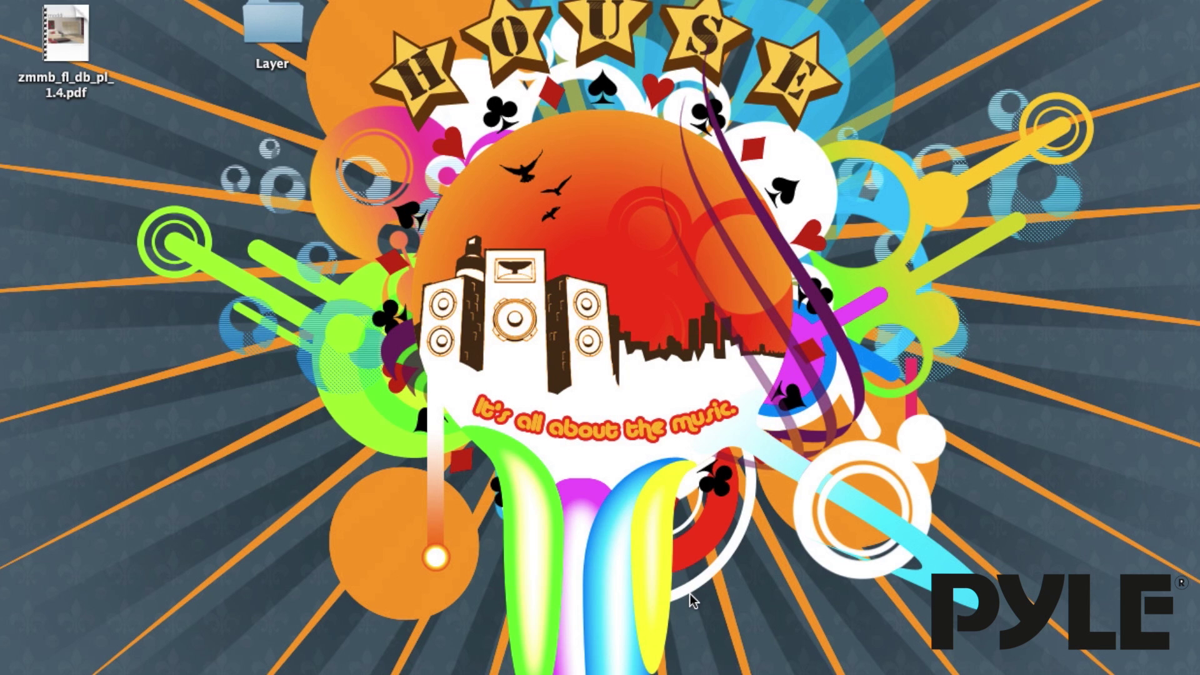
Step: In Chrome, search 'ivdeon server download' and open the Downloads | Ivideon result page
mouse_move(509, 670)
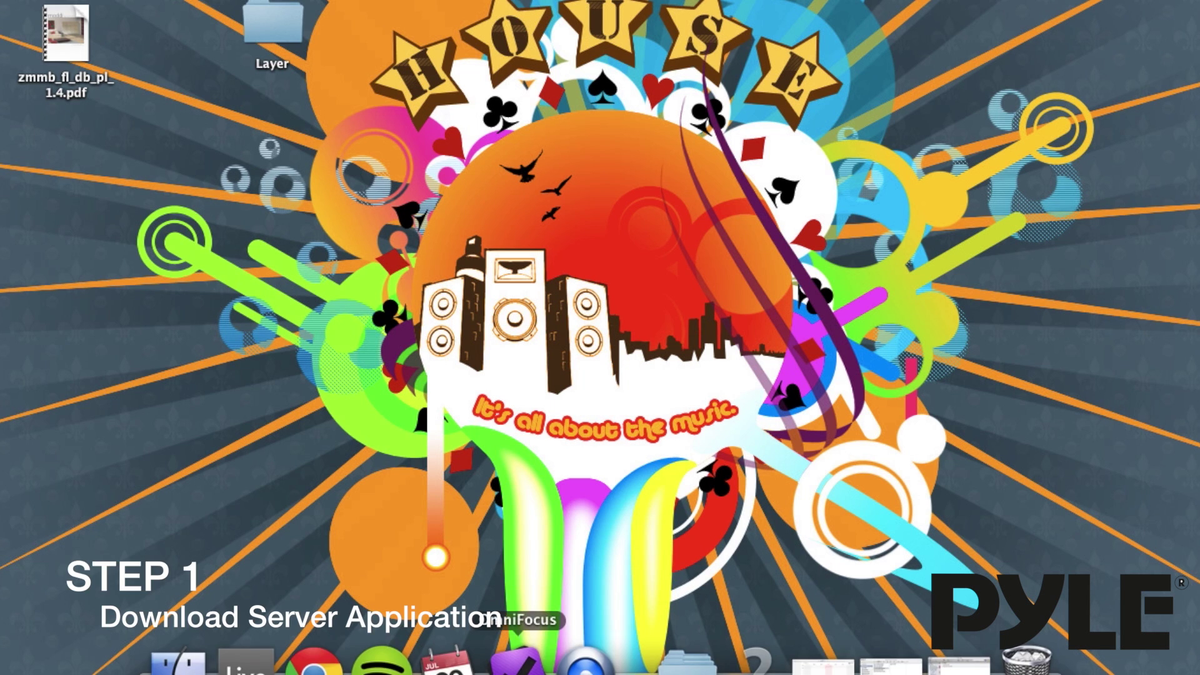
click(313, 668)
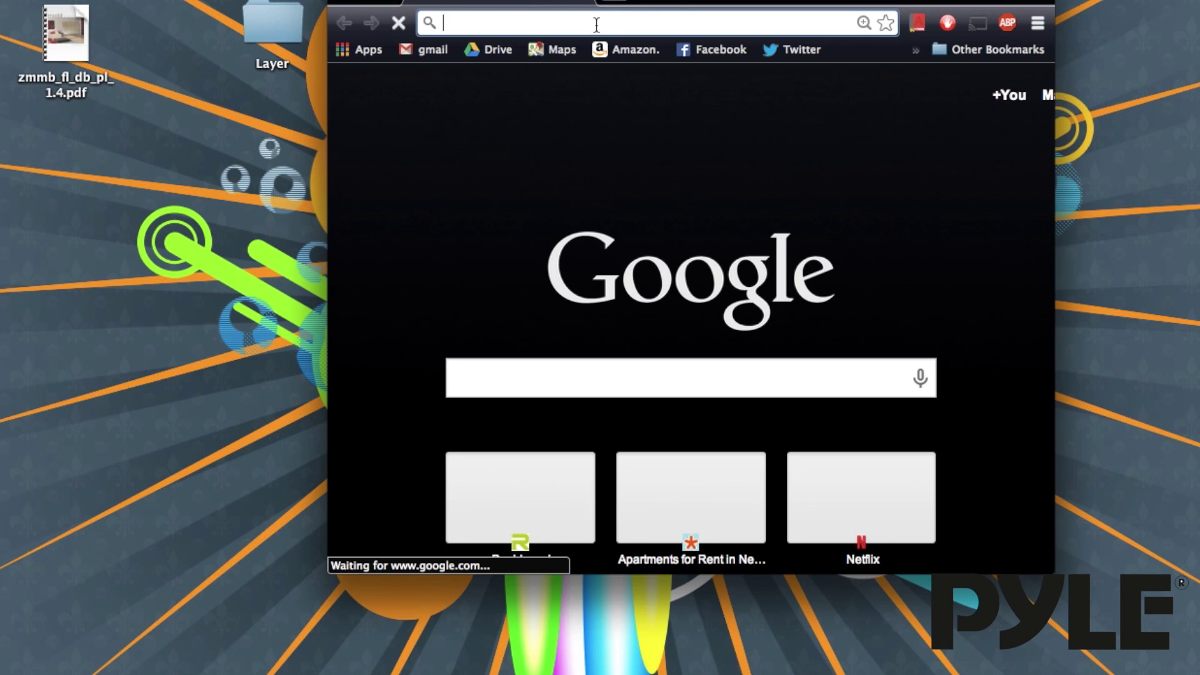
text(ivdeon)
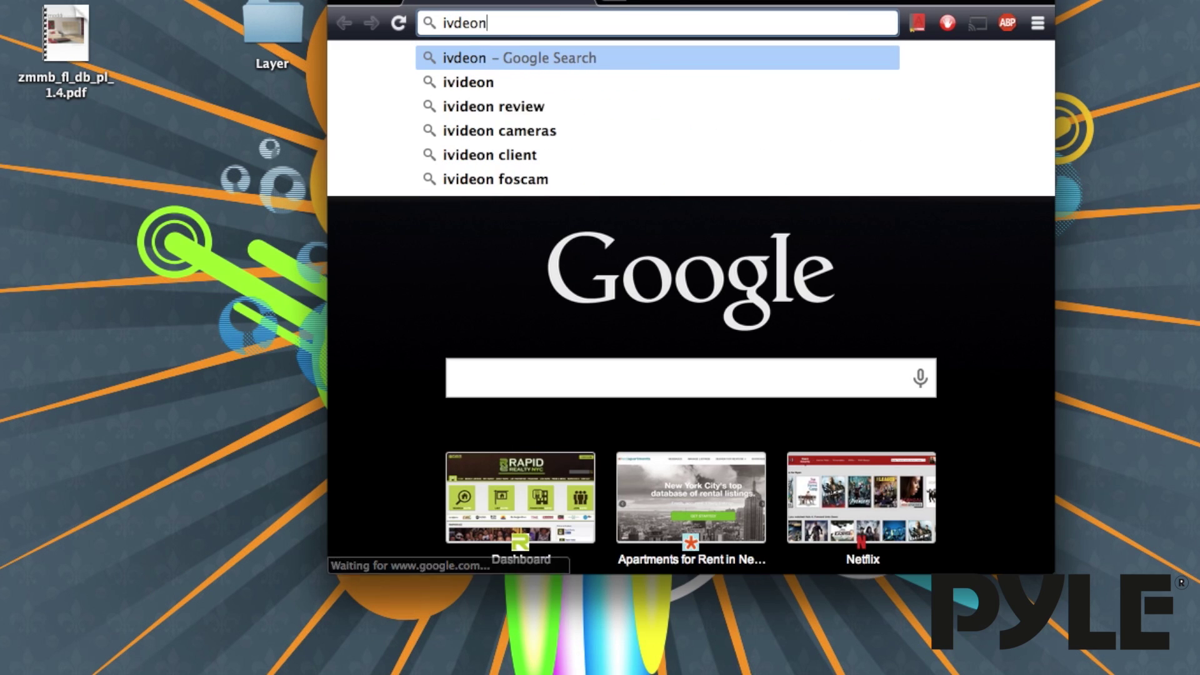
key(BackSpace)
key(BackSpace)
text(n s)
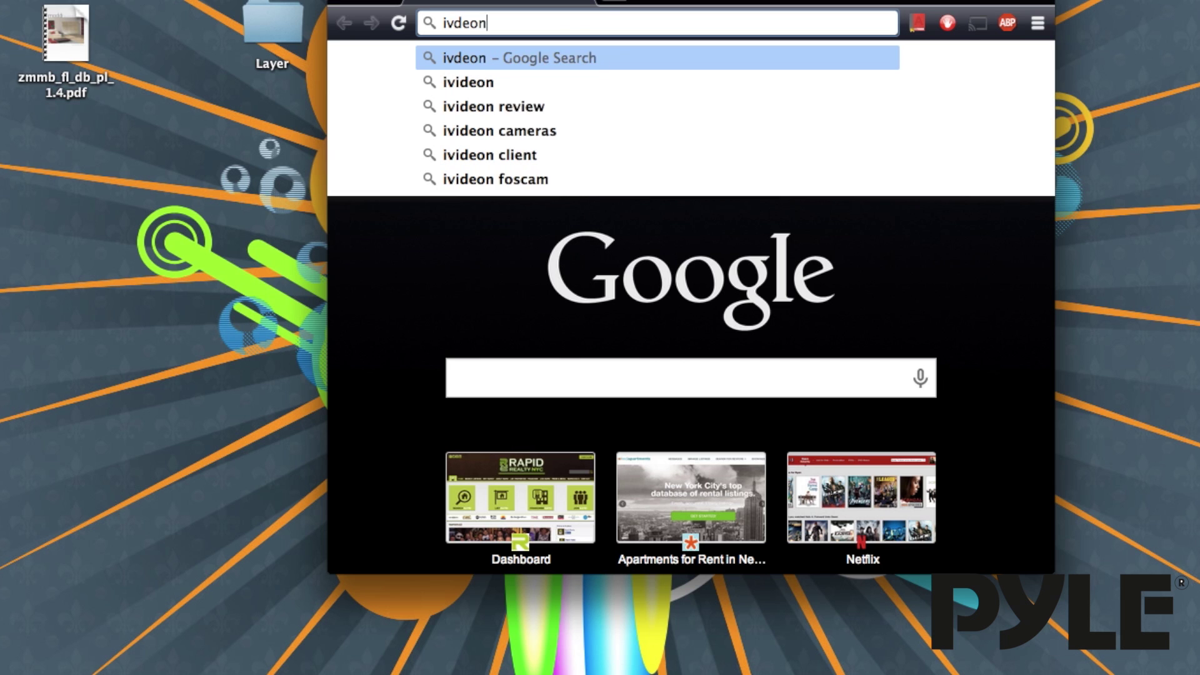
text(erver download)
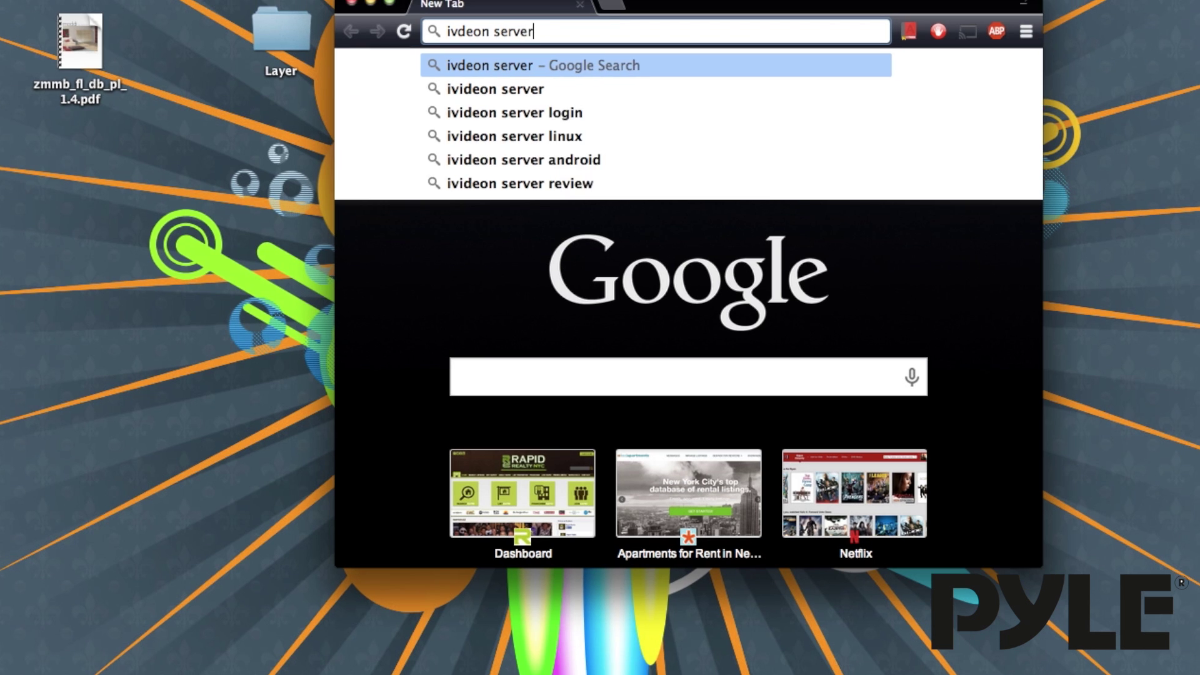
key(Return)
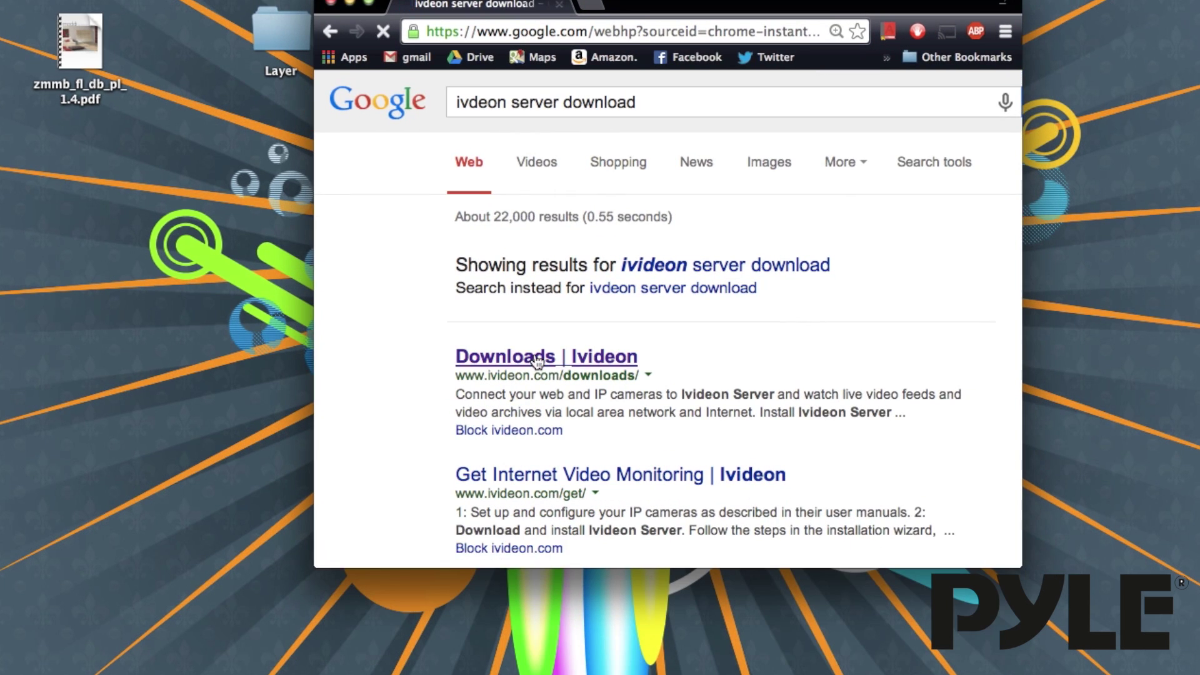
click(535, 354)
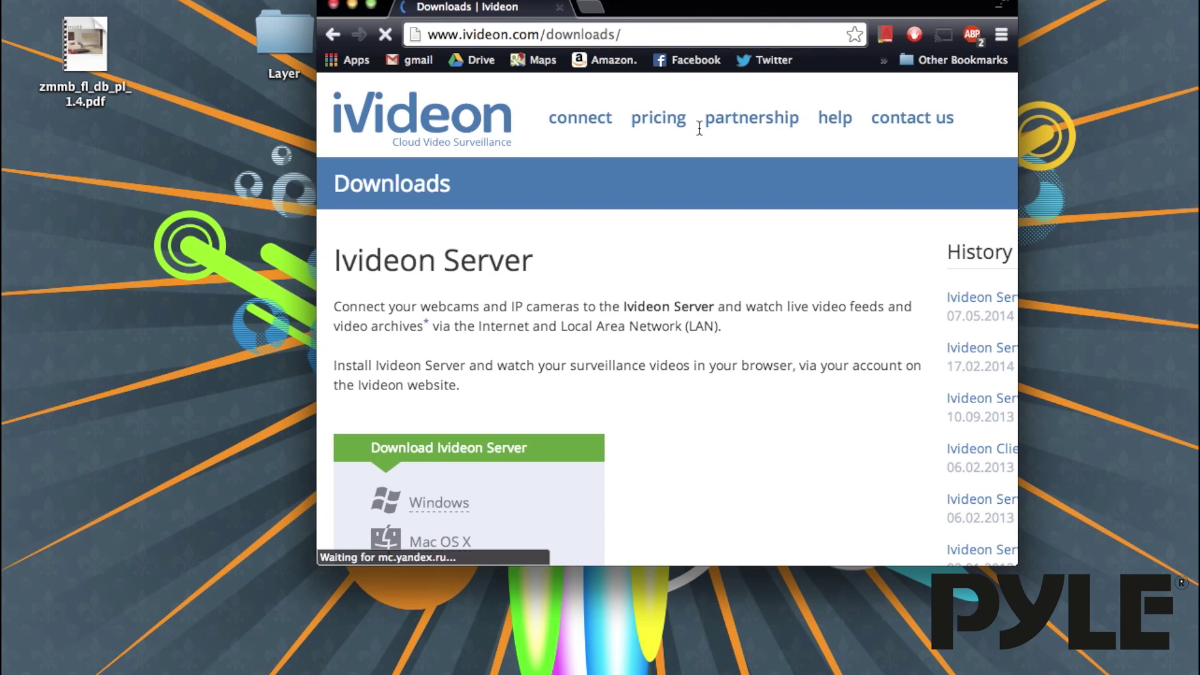
scroll(561, 347, down, 2)
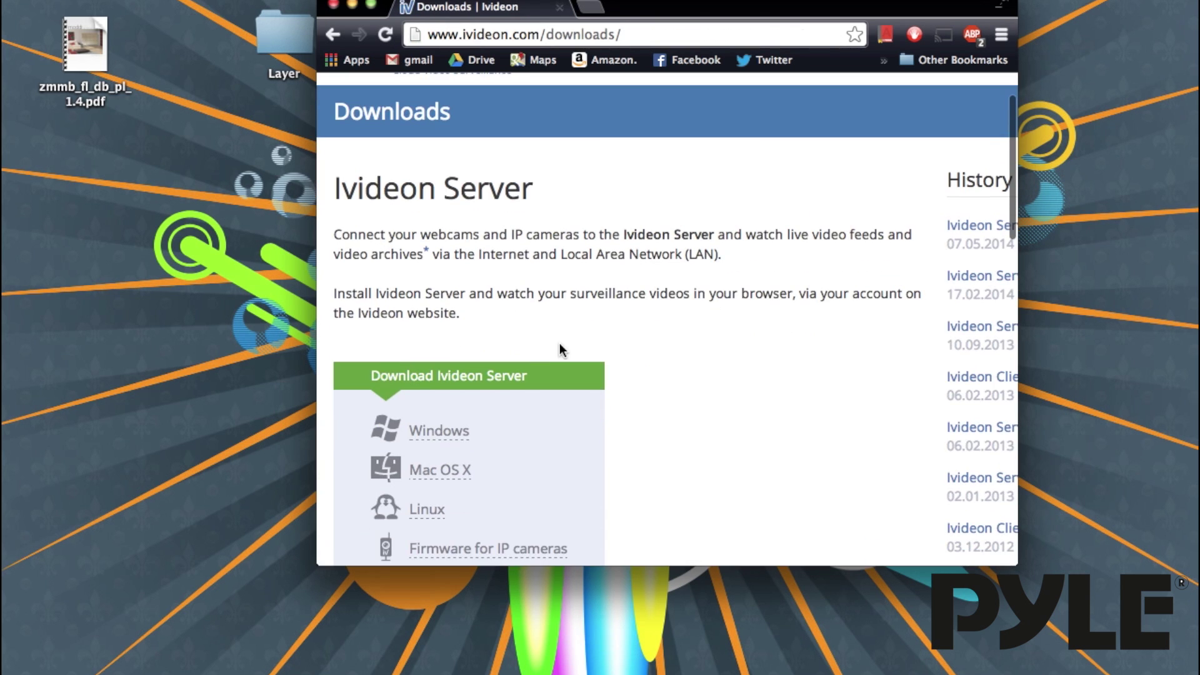
Step: Save the Mac OS X installer IvideonServer_3.4.6_macosx-x86-64.dmg to the Desktop, open it, and minimize Chrome
click(440, 472)
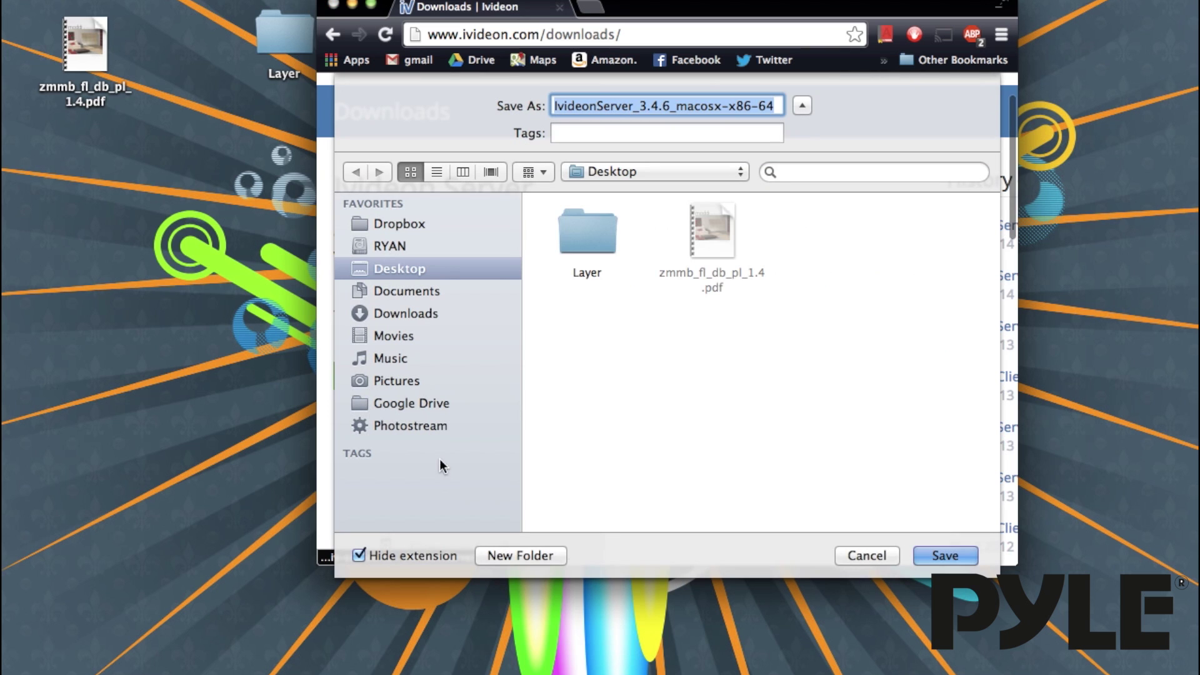
click(946, 556)
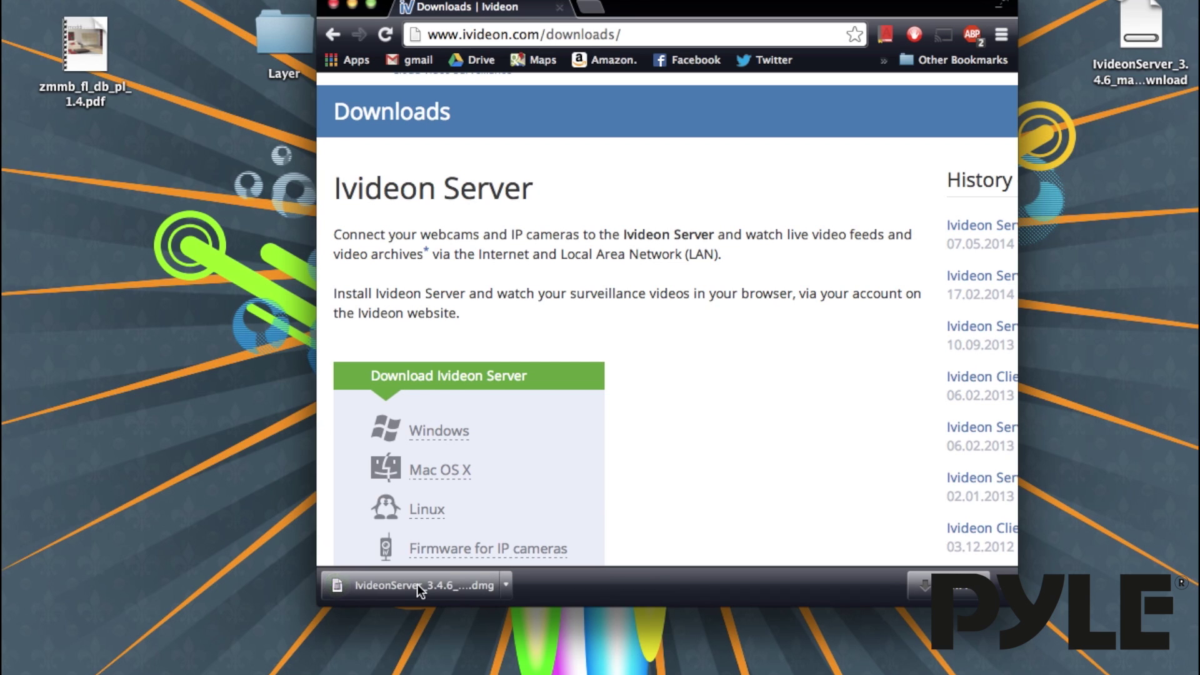
click(418, 584)
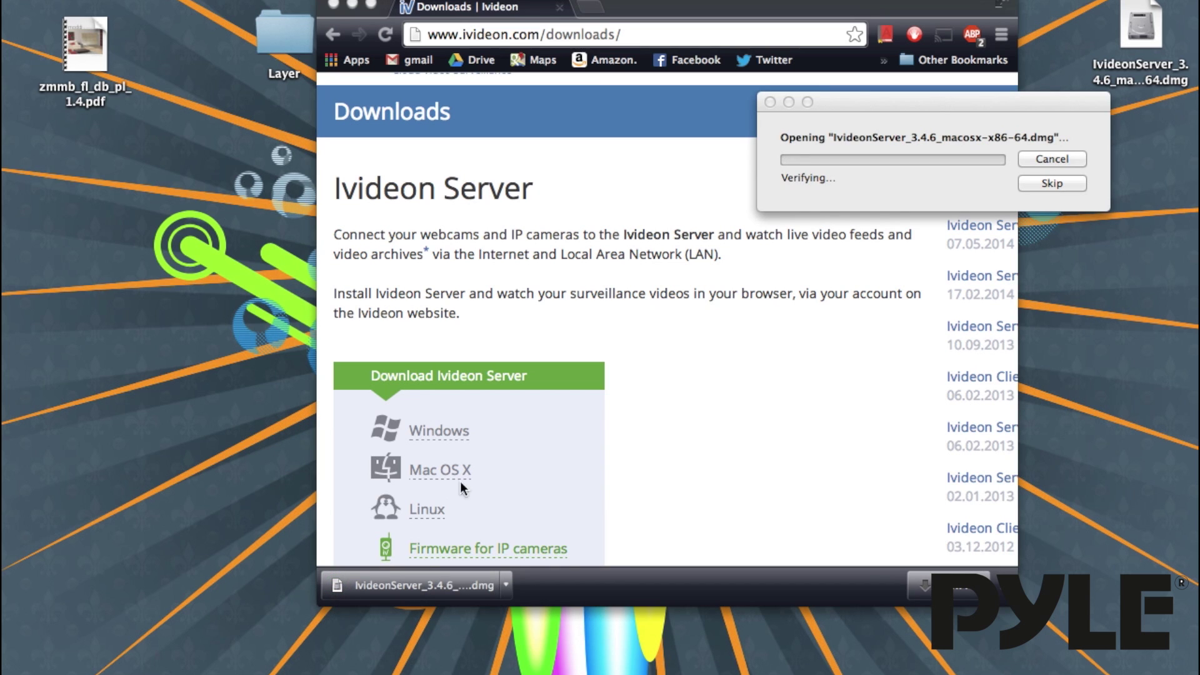
click(351, 5)
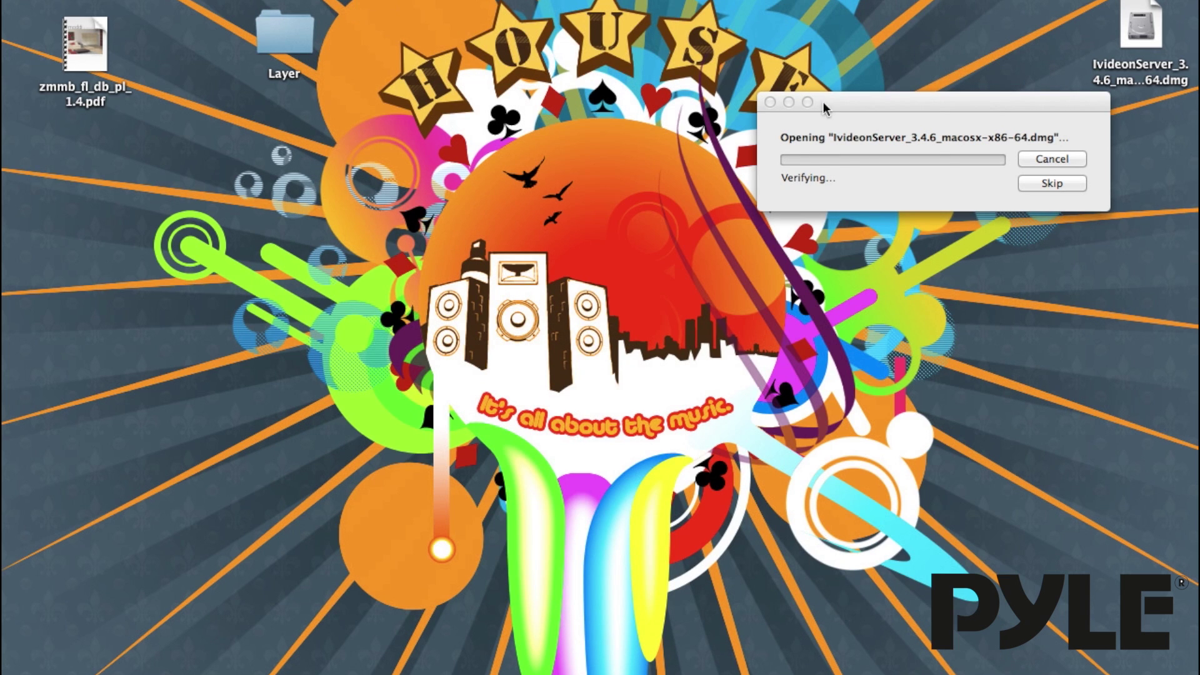
Step: Copy IvideonServer into the Applications folder and select the installed app there
drag(1023, 98, 899, 70)
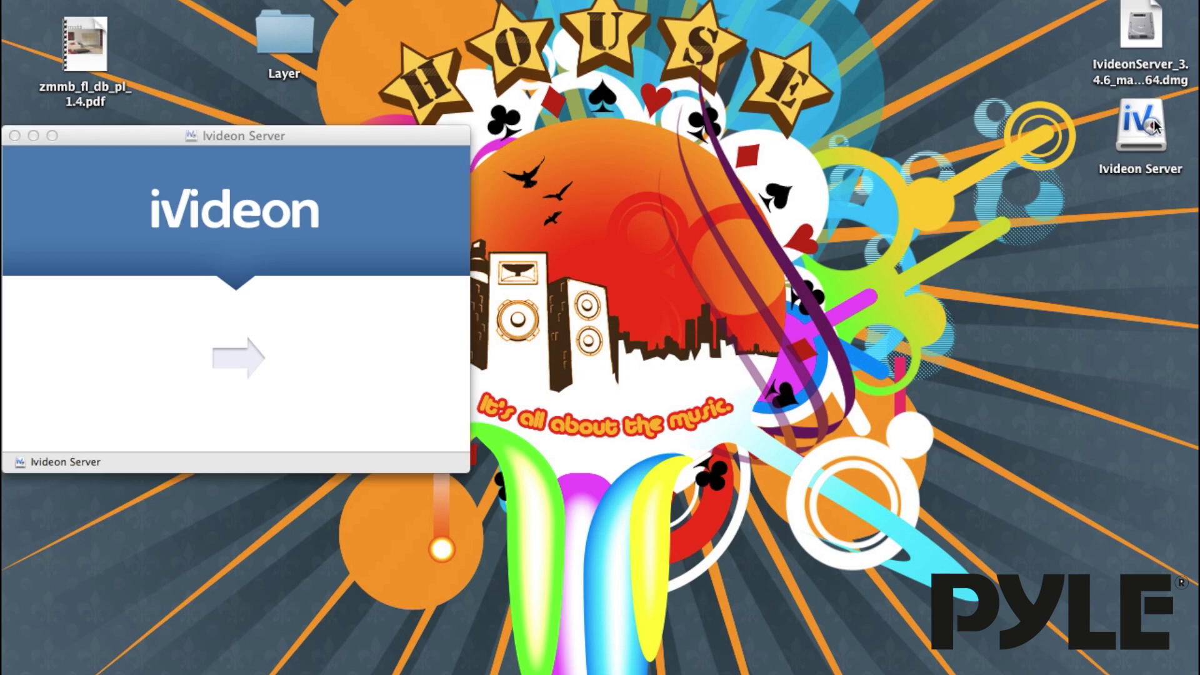
drag(129, 355, 339, 359)
double_click(339, 359)
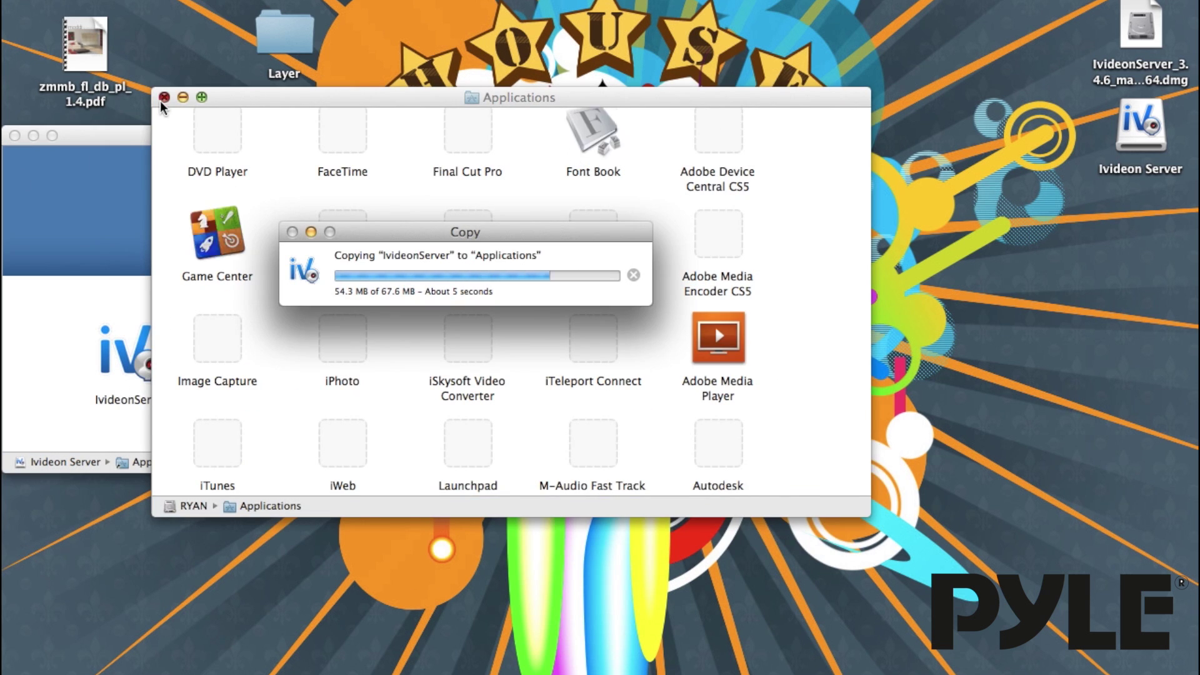
click(164, 98)
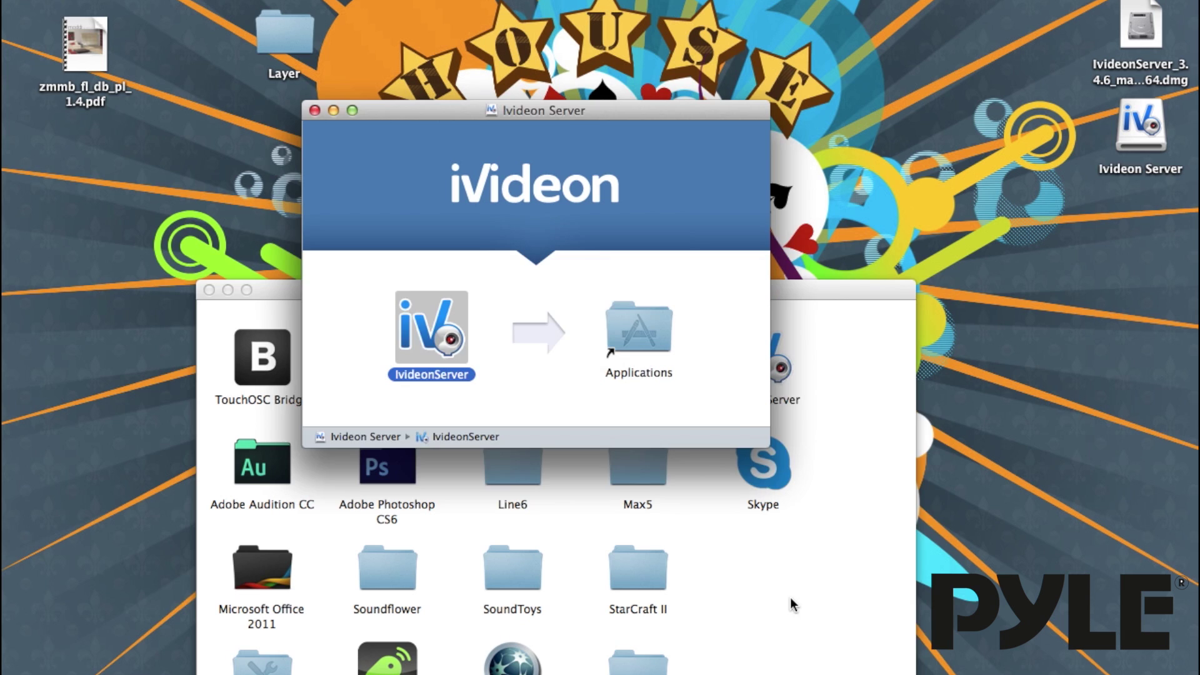
click(791, 599)
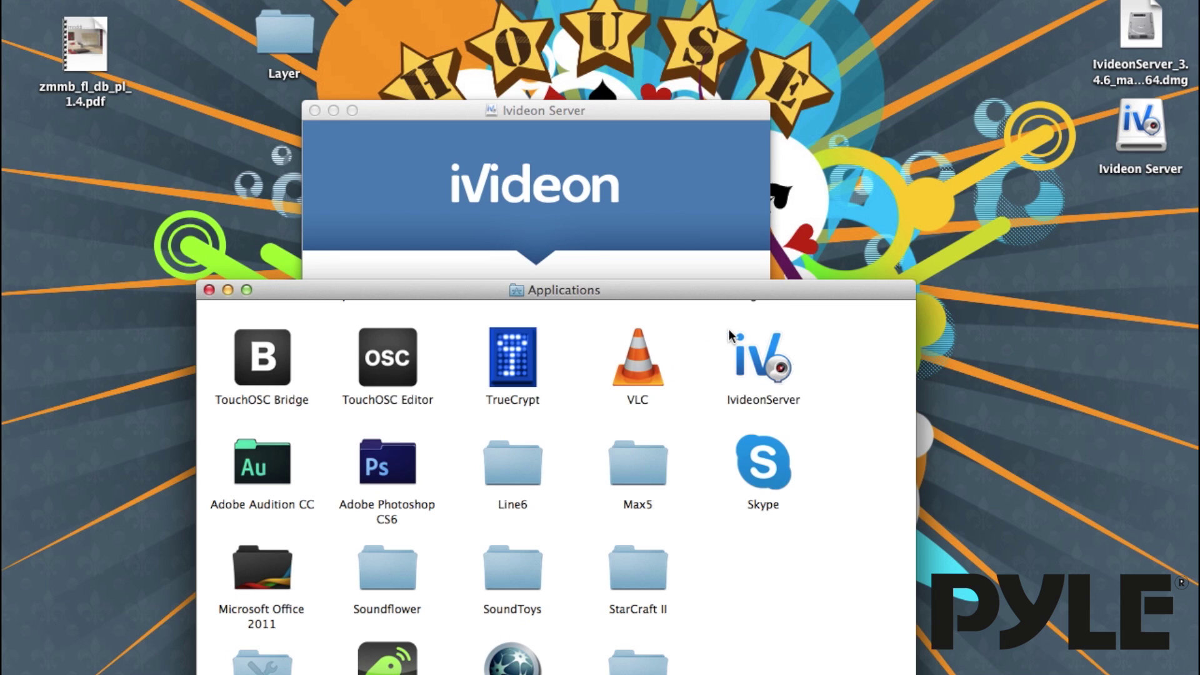
click(749, 355)
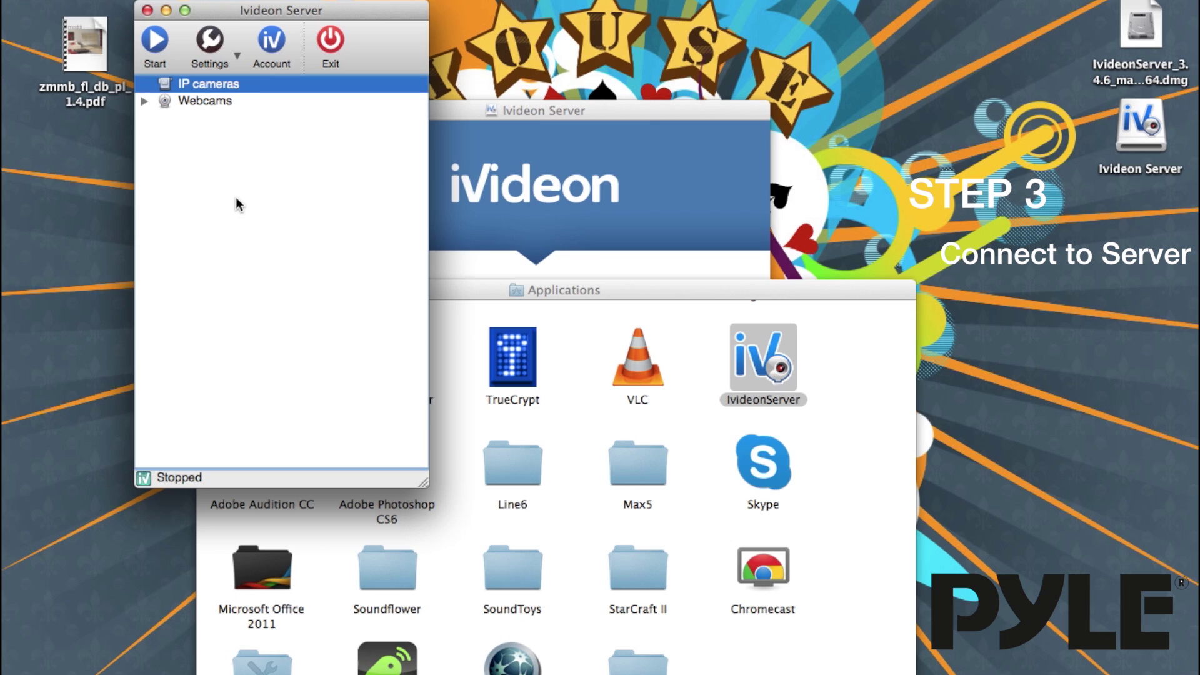
Step: View the Ivideon Server settings with the 5 Gb archive, then close them unchanged
click(256, 72)
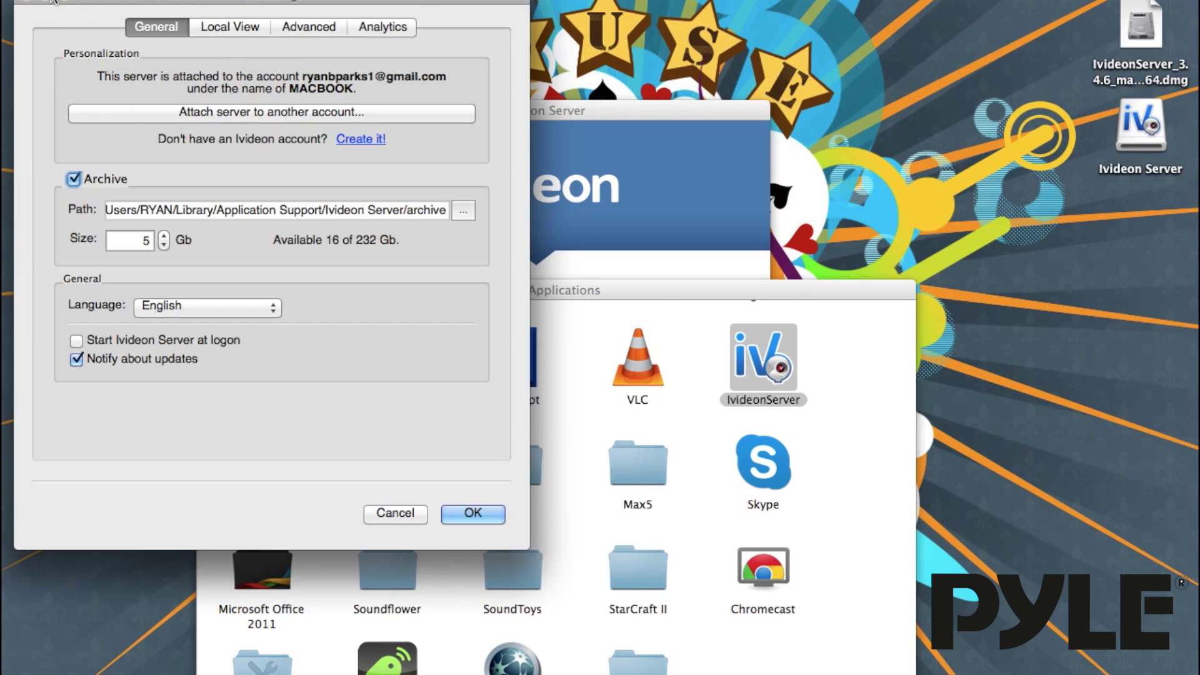
key(Return)
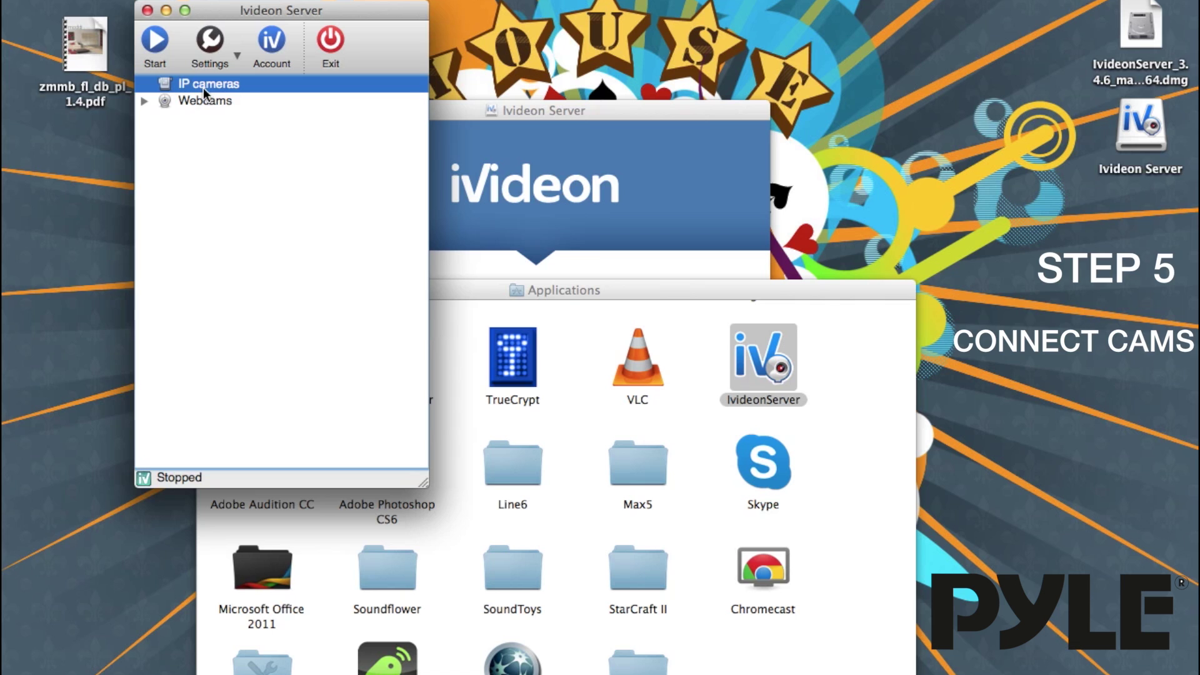
Step: Add an IP camera from the IP cameras group, choosing manufacturer Apexis and model <Default>
right_click(203, 87)
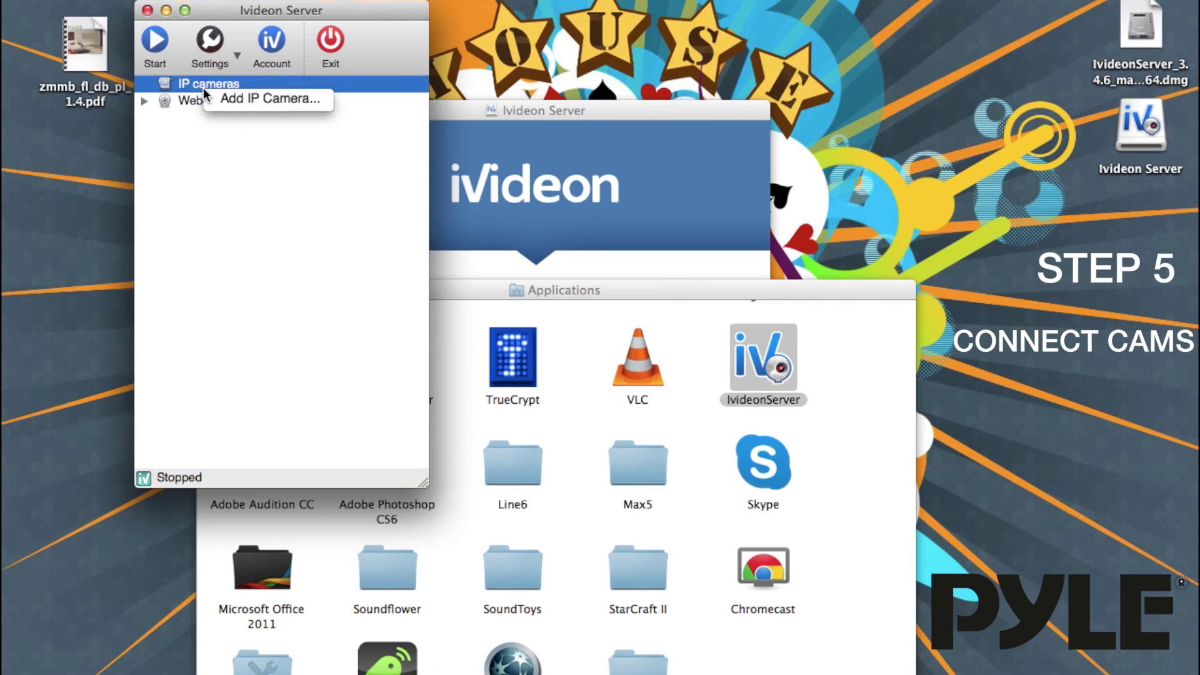
click(253, 100)
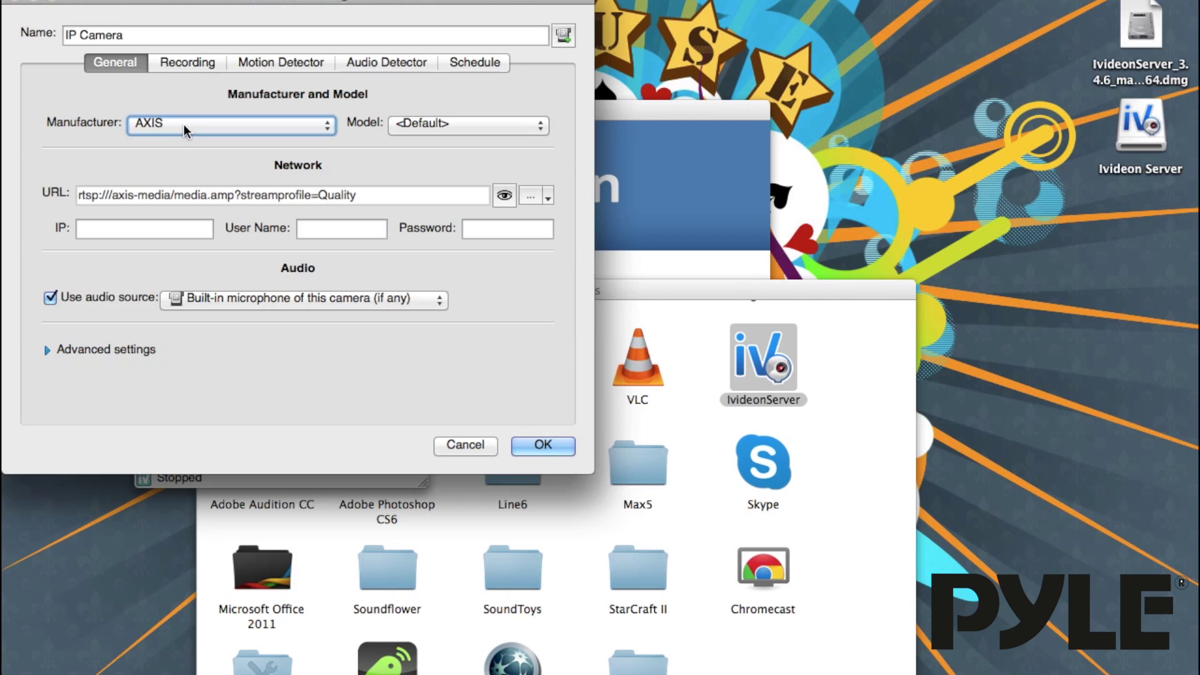
click(185, 124)
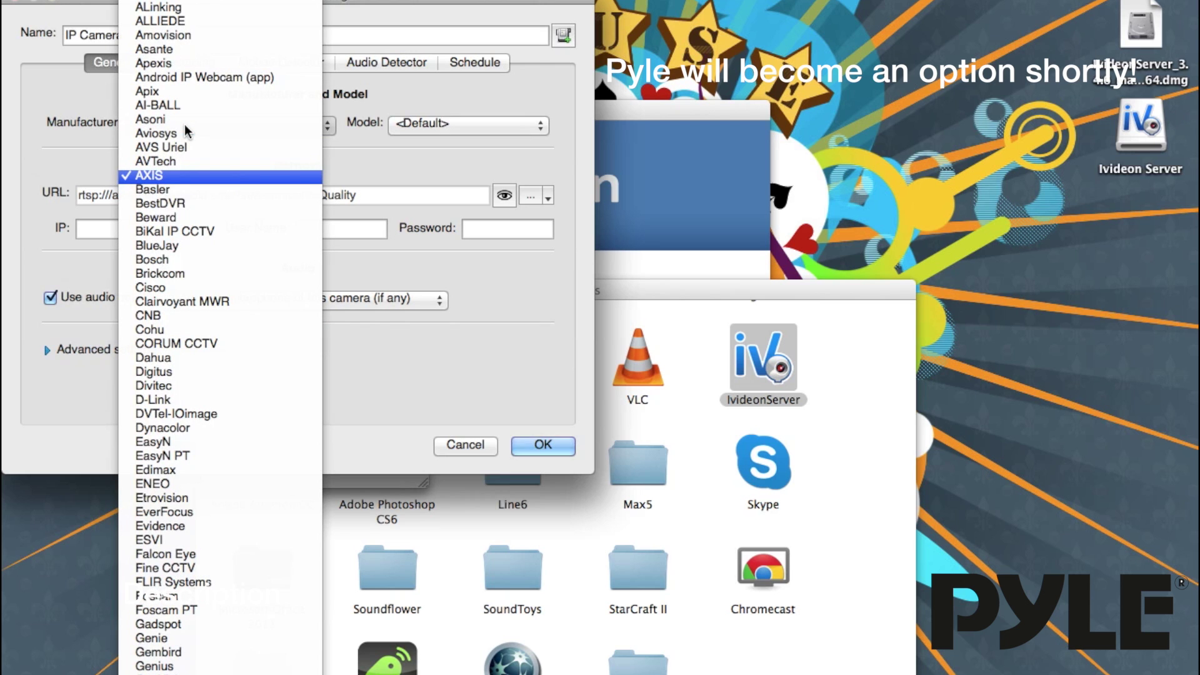
scroll(175, 190, up, 3)
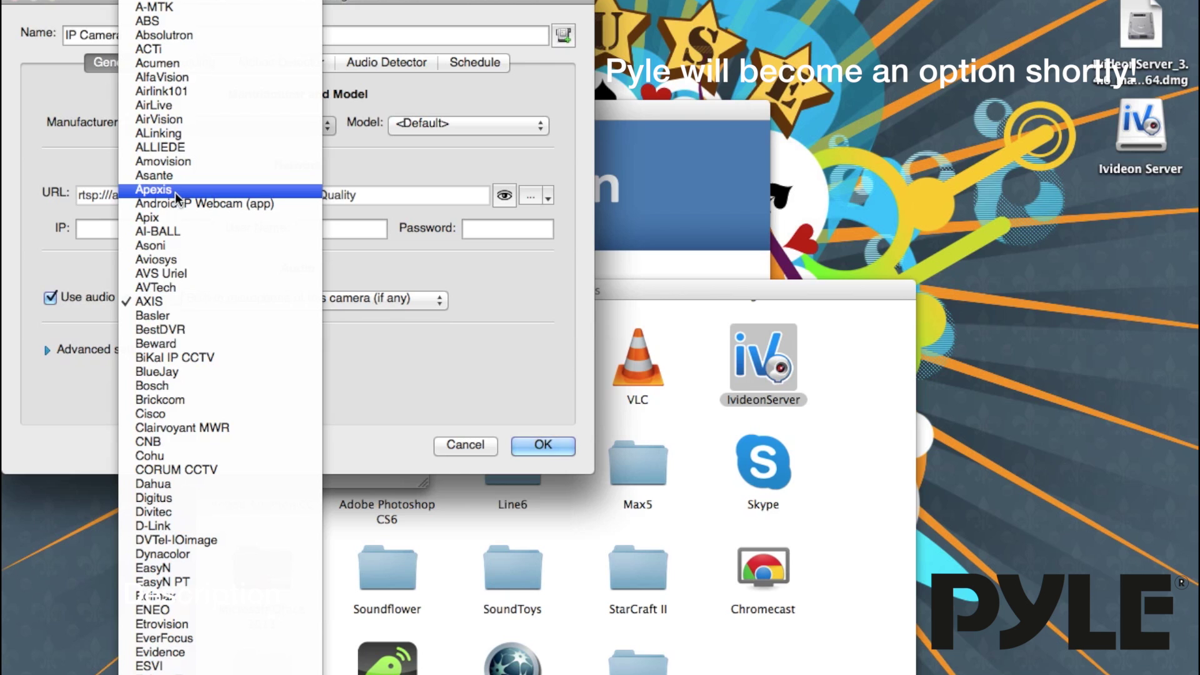
click(175, 191)
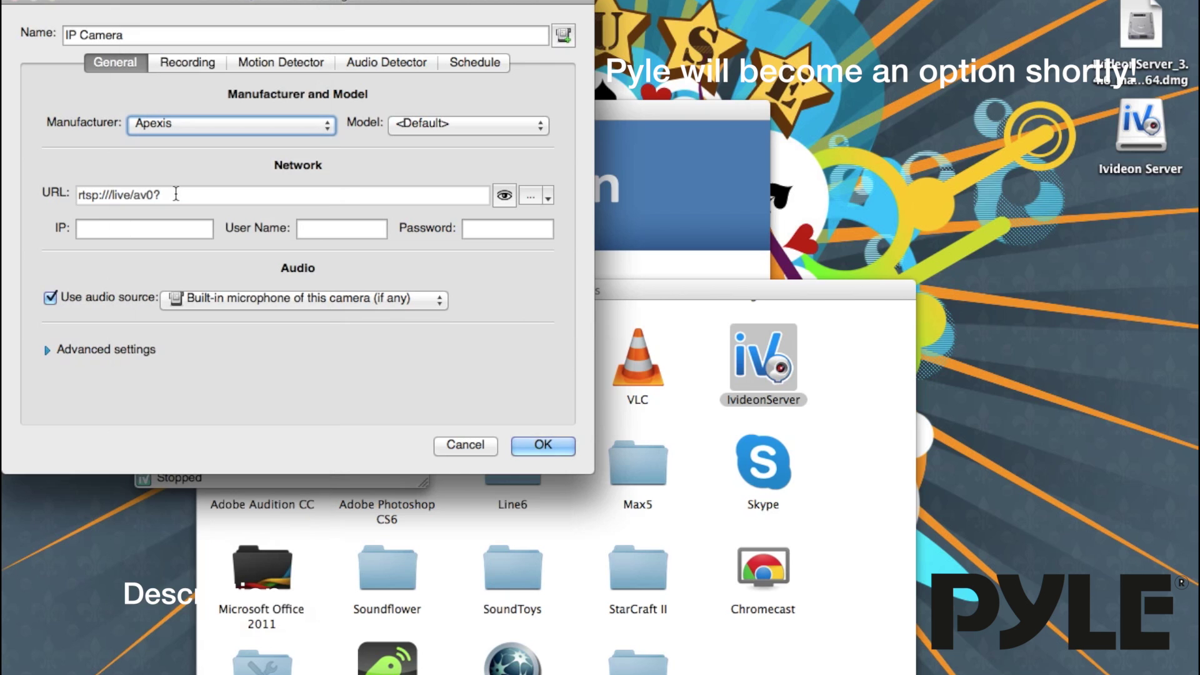
click(426, 125)
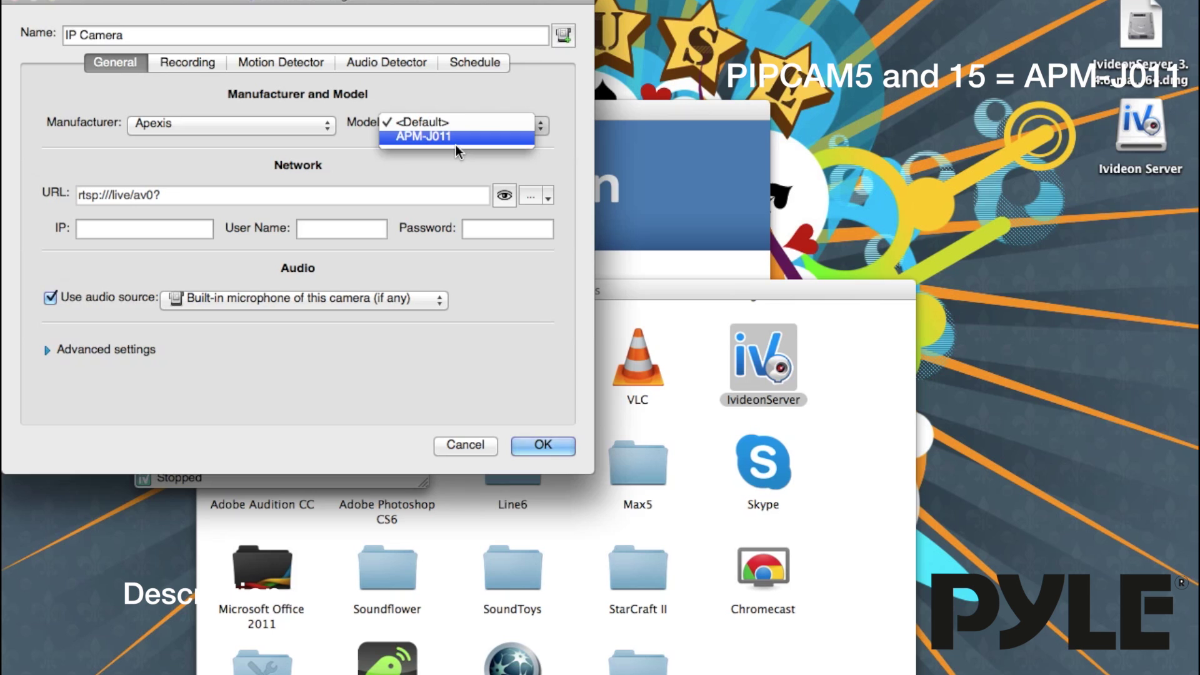
click(169, 229)
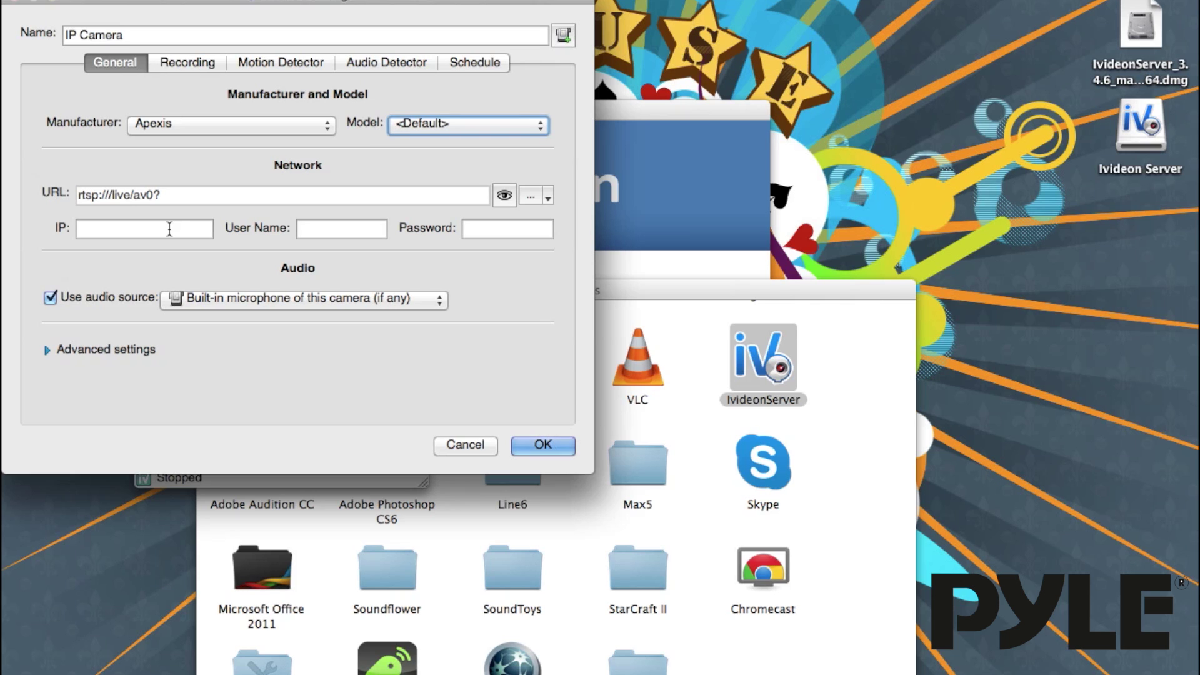
Step: Enter IP 192.168.15.117 plus the camera's login user name and password, and save the camera
click(170, 229)
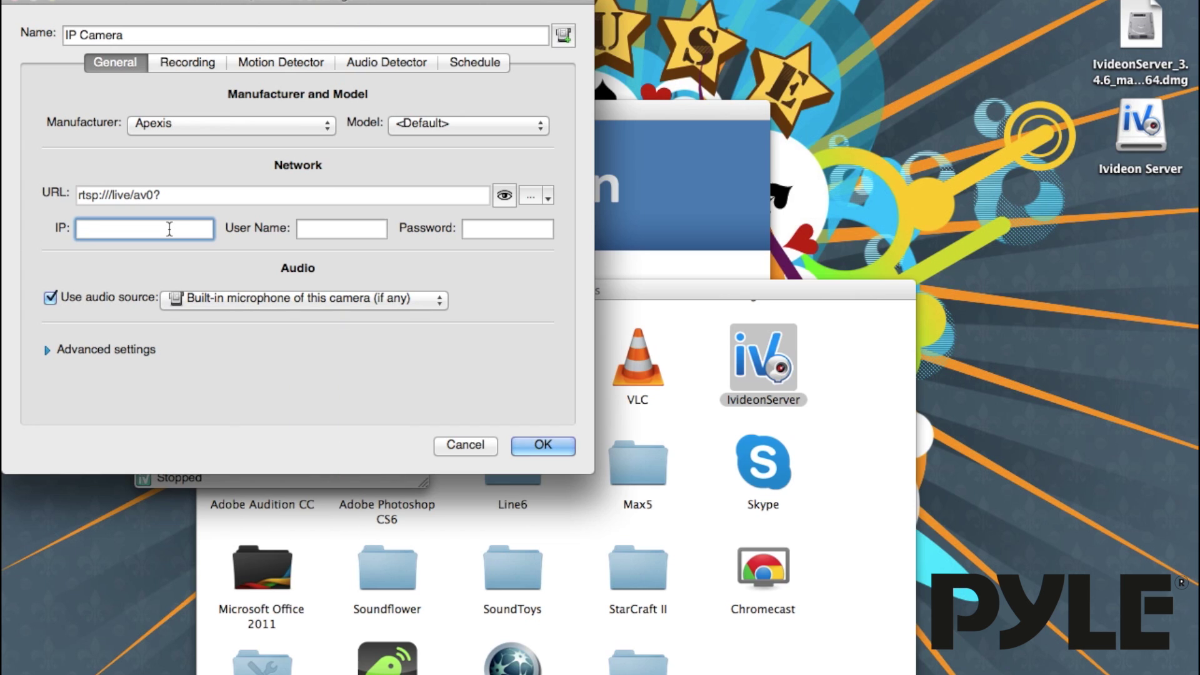
text(192.168.15.117)
click(320, 222)
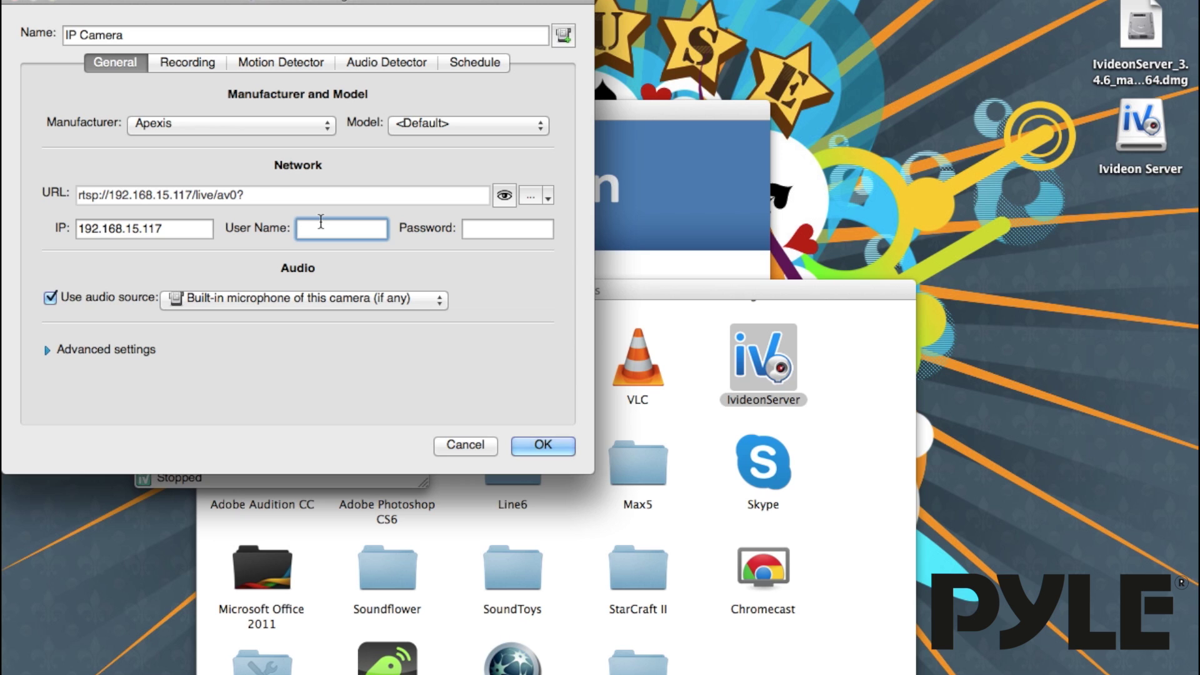
text(admin)
key(Tab)
text(admin)
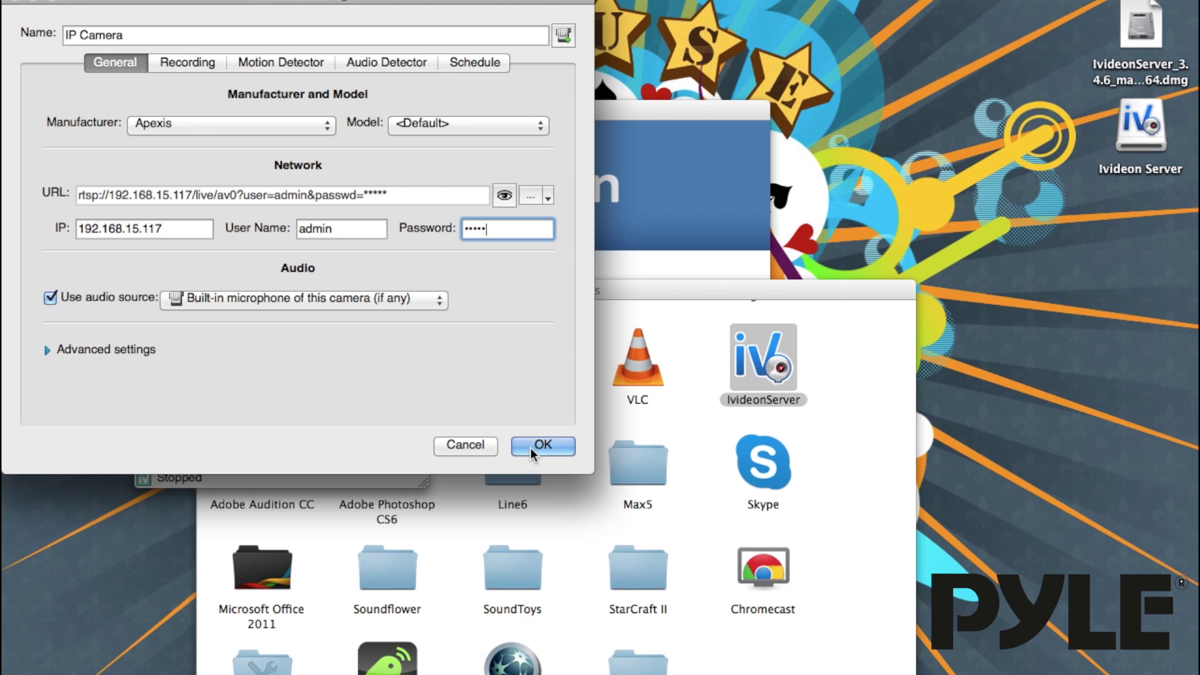
click(530, 448)
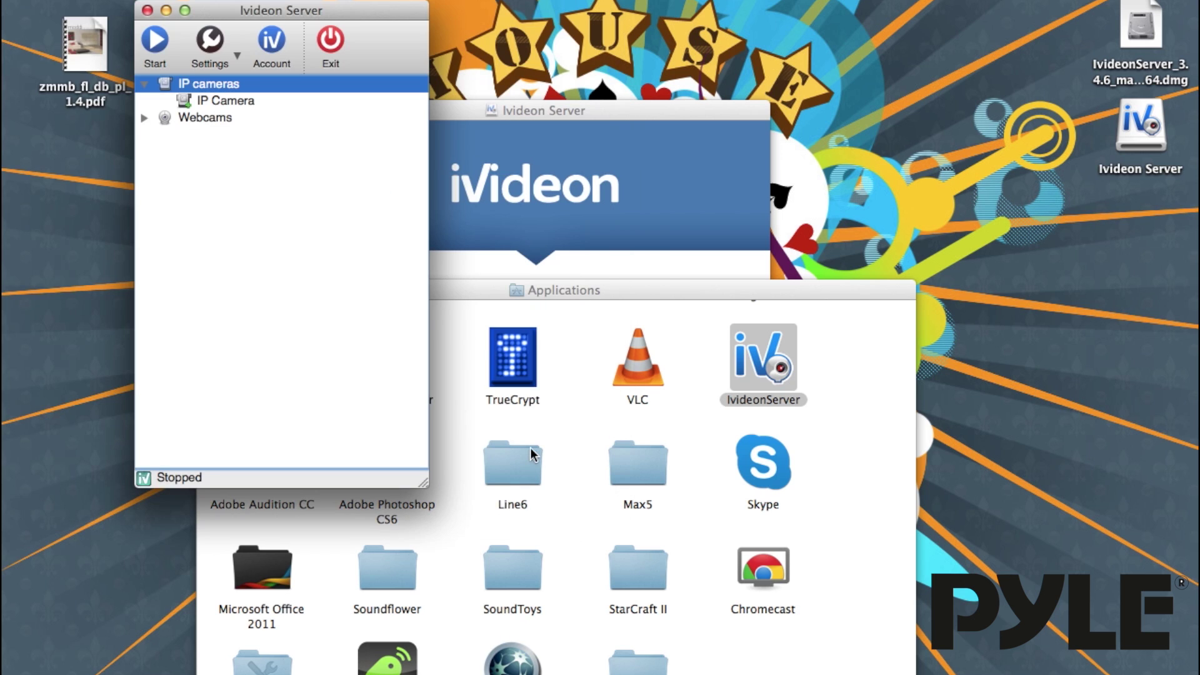
Step: Preview IP Camera's live video, close the preview, and start the video server
double_click(220, 100)
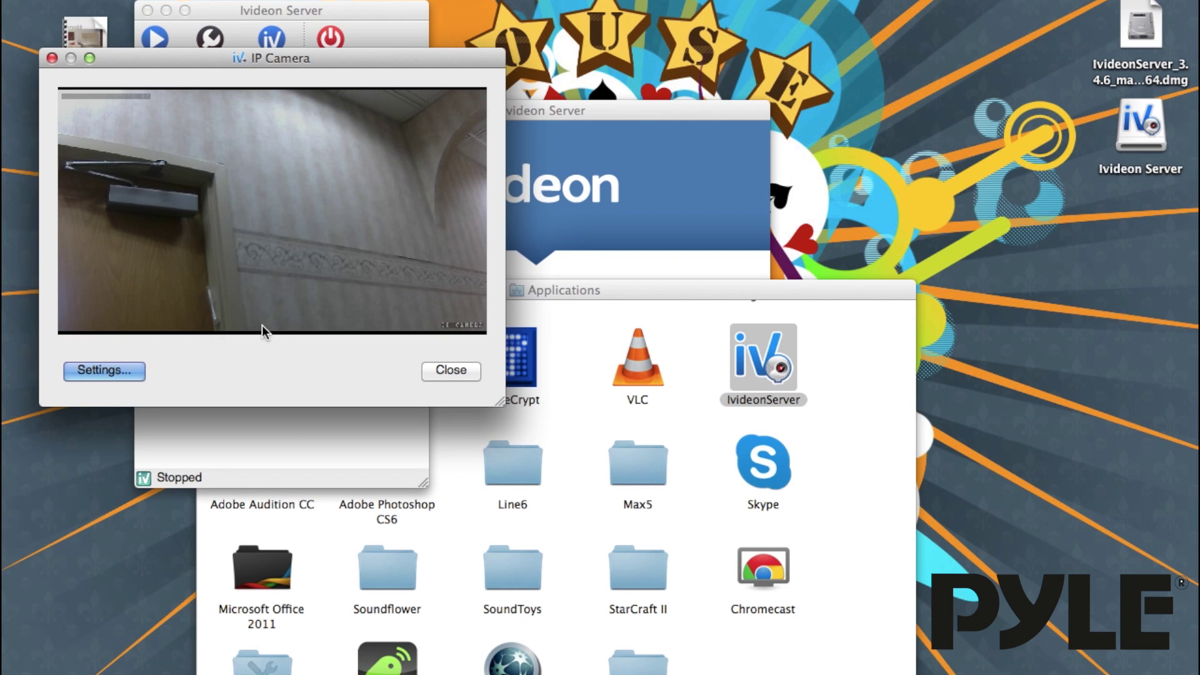
key(Escape)
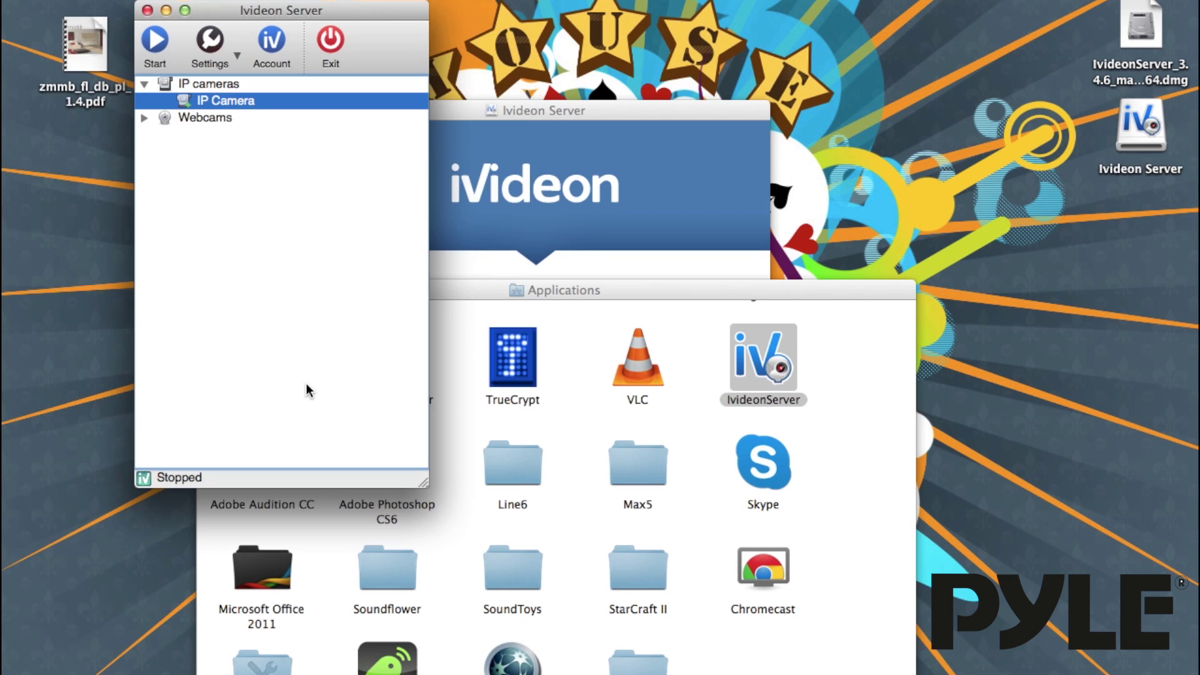
click(154, 45)
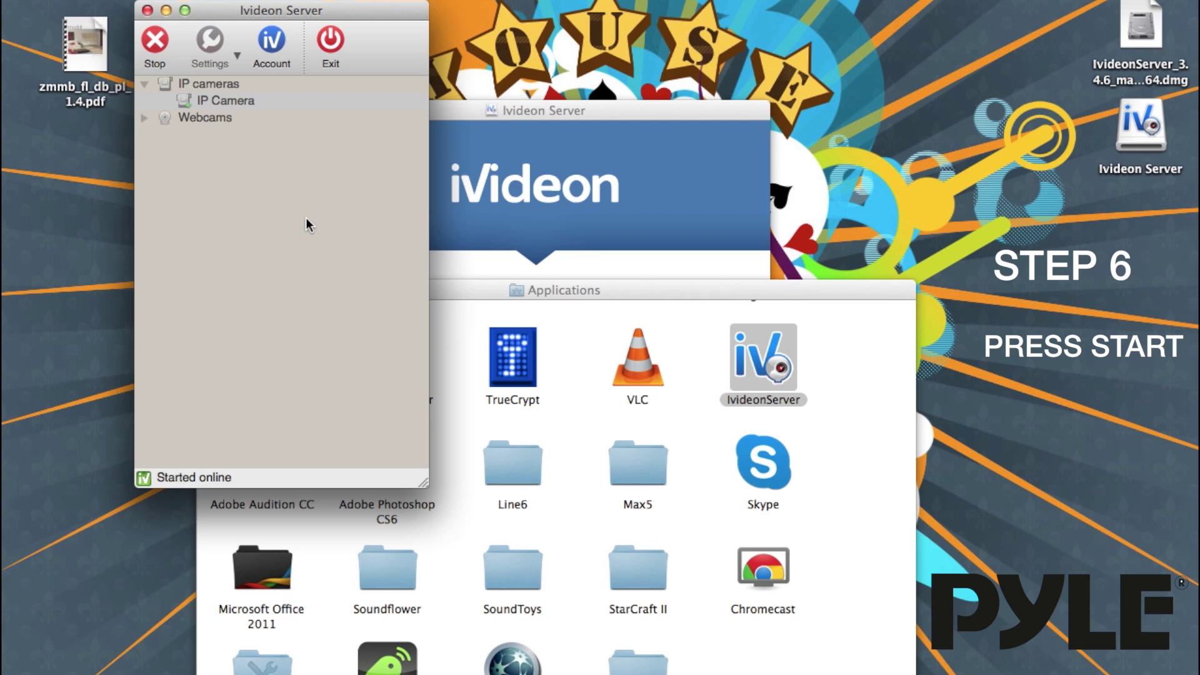
Step: Open the Ivideon account's My Cameras page in Chrome, then move and enlarge the browser window
click(272, 43)
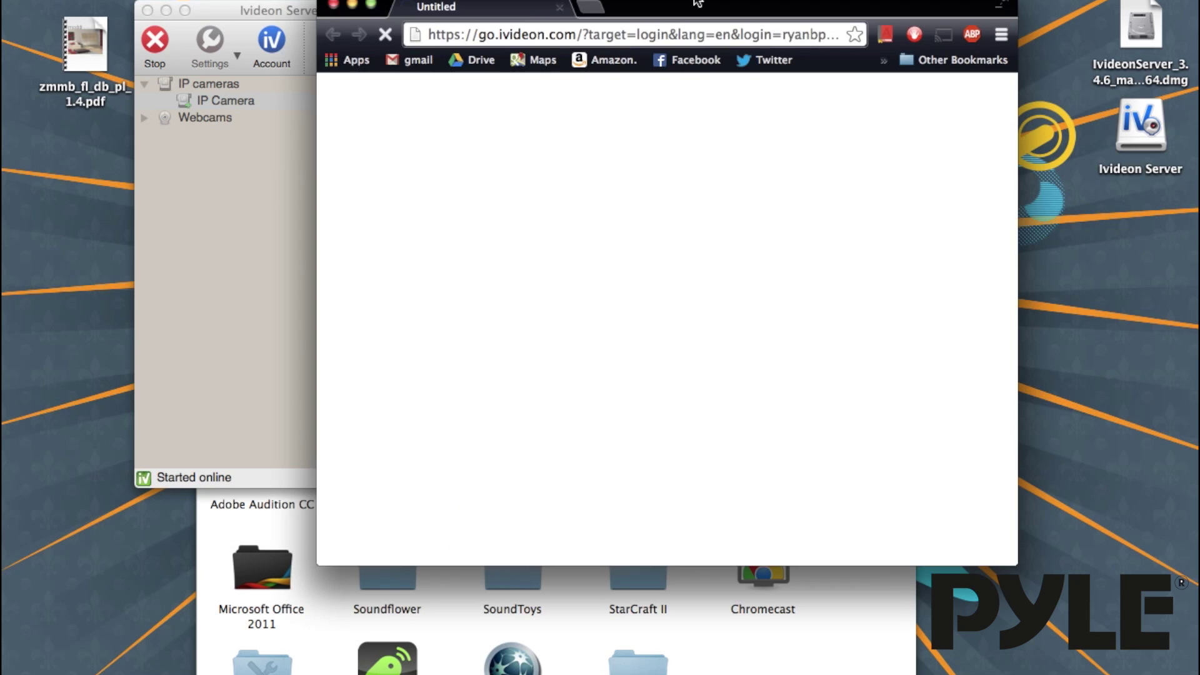
drag(697, 3, 596, 3)
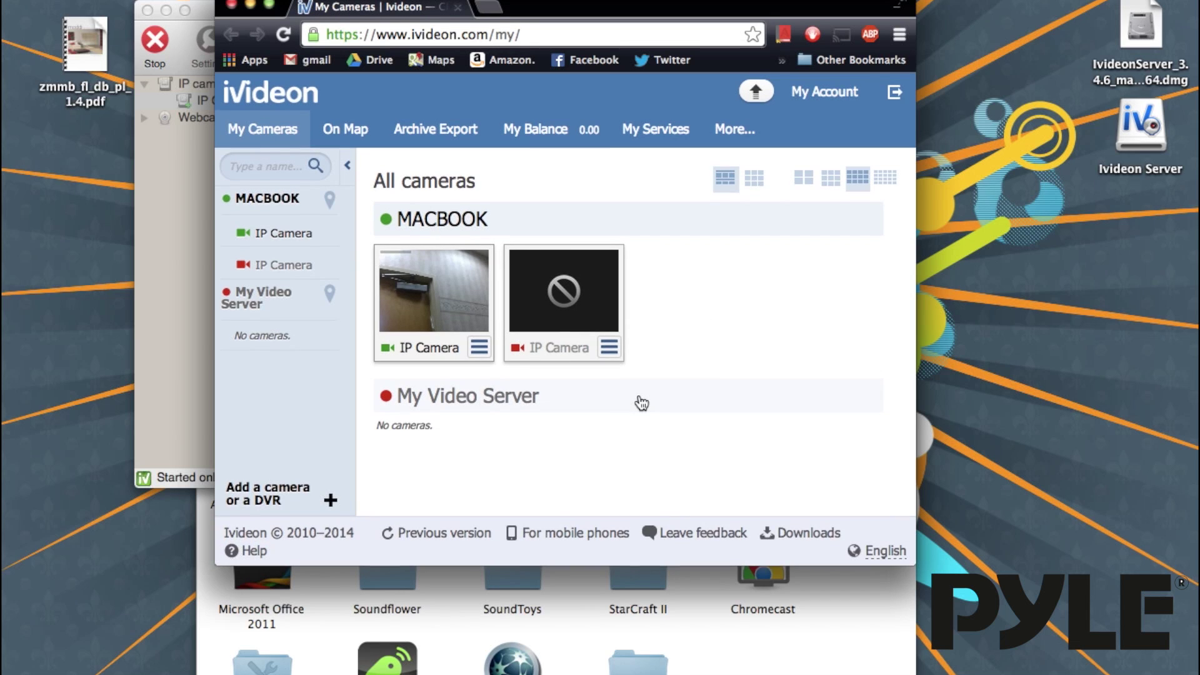
drag(912, 564, 1052, 646)
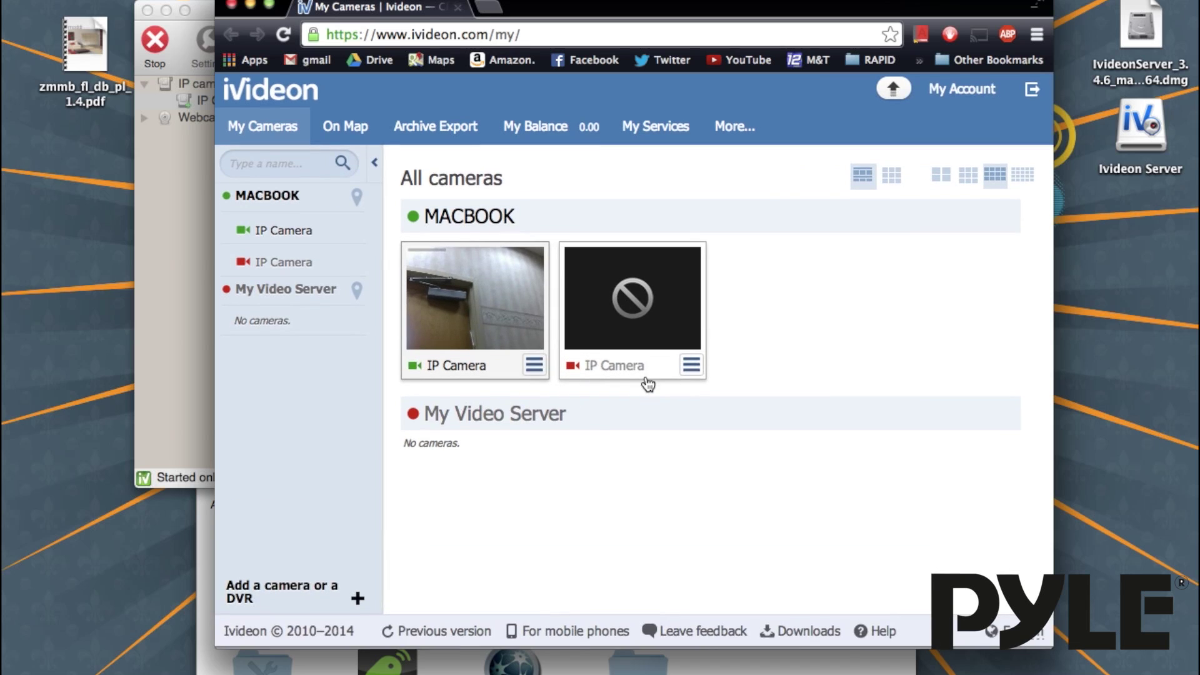